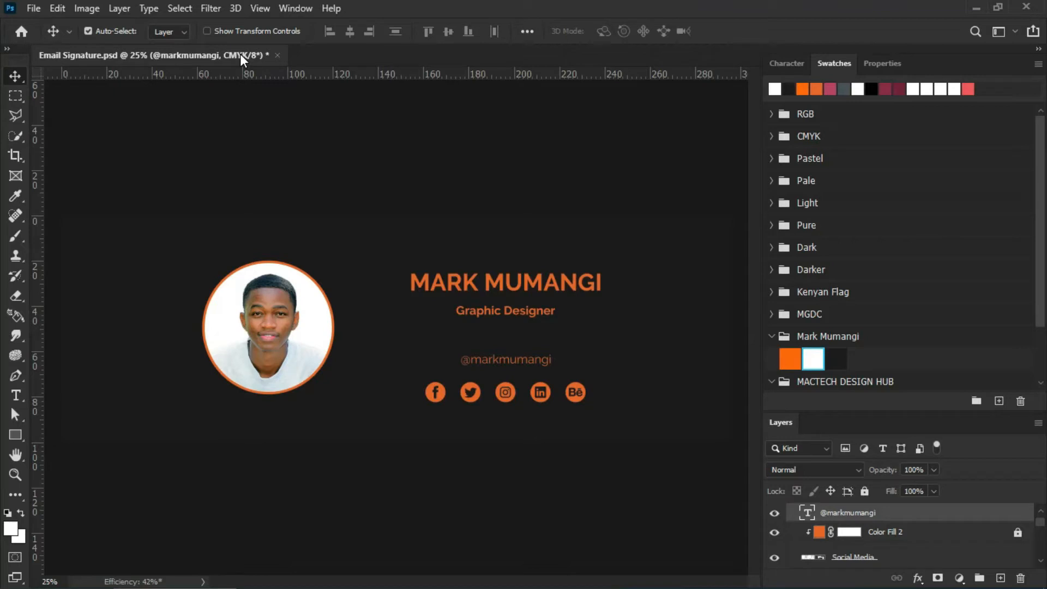
In Convert to Profile, choose Working RGB sRGB IEC61966-2.1, Adobe (ACE) engine and Relative Colorimetric intent.
left_click(57, 9)
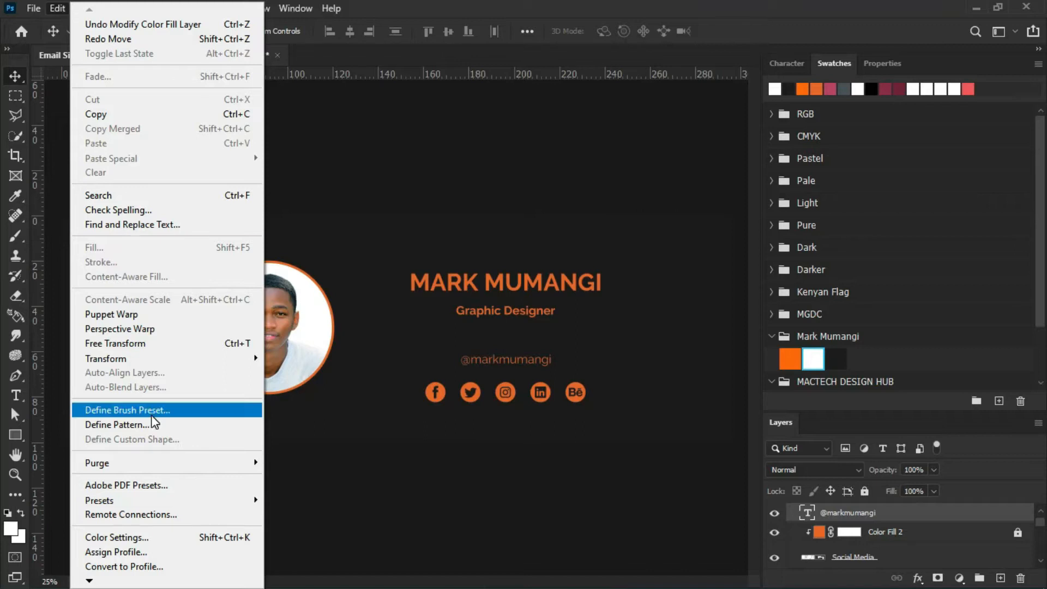
mouse_move(91, 583)
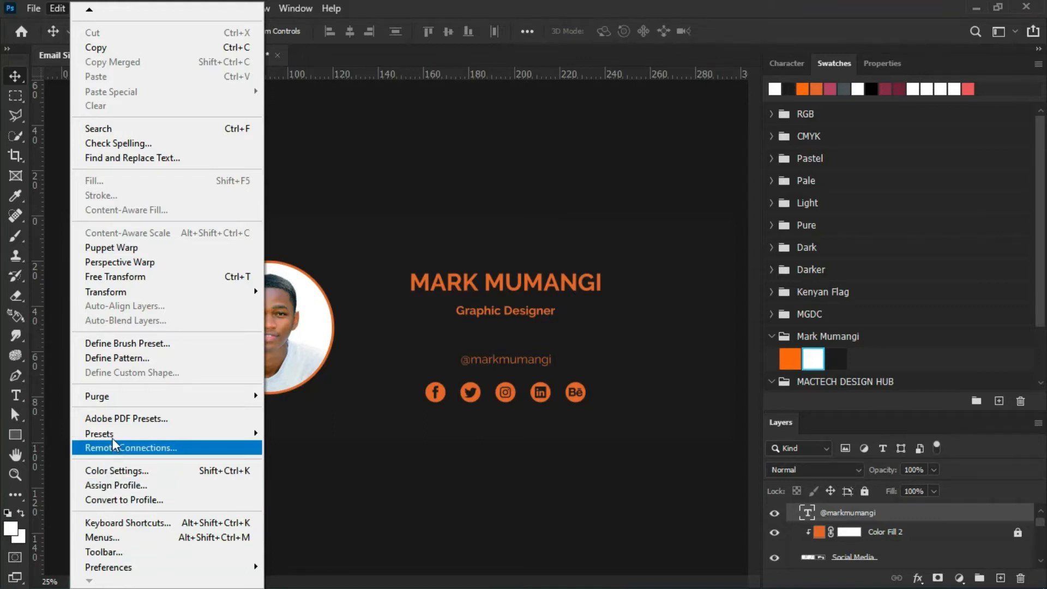
left_click(114, 500)
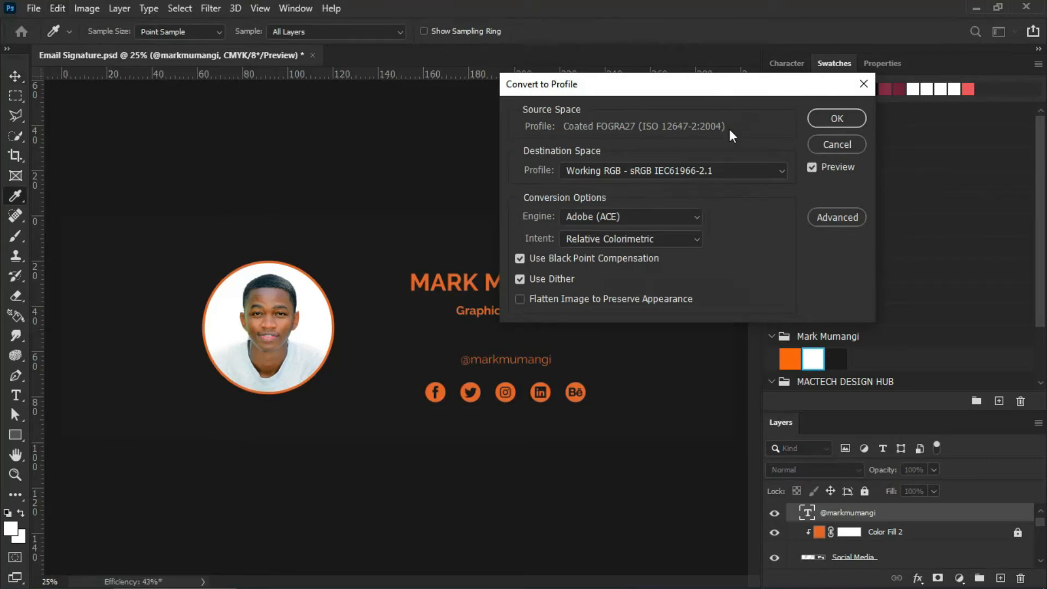
left_click_drag(741, 86, 457, 201)
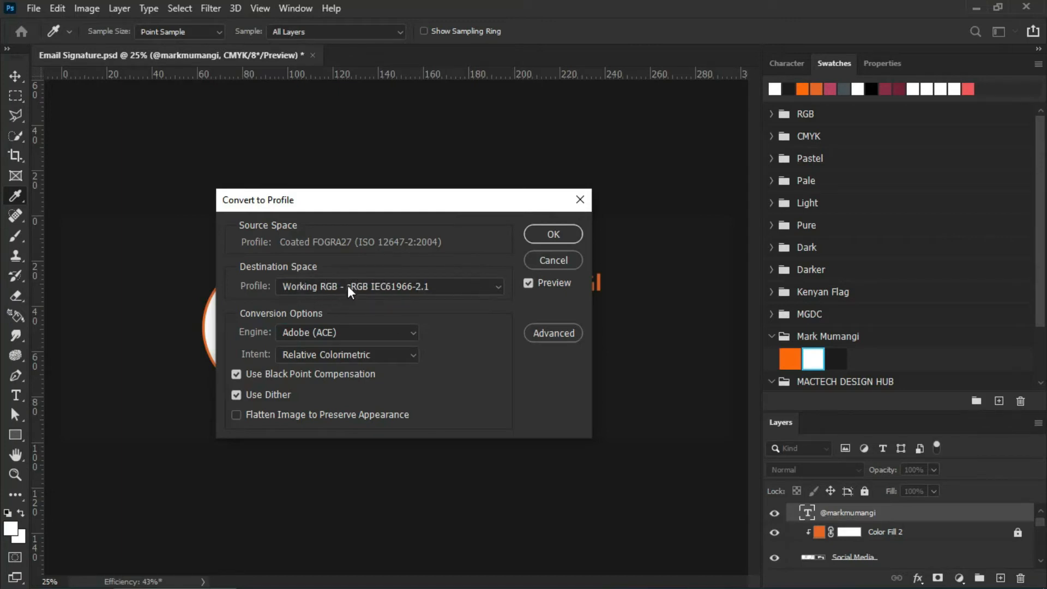
left_click(495, 287)
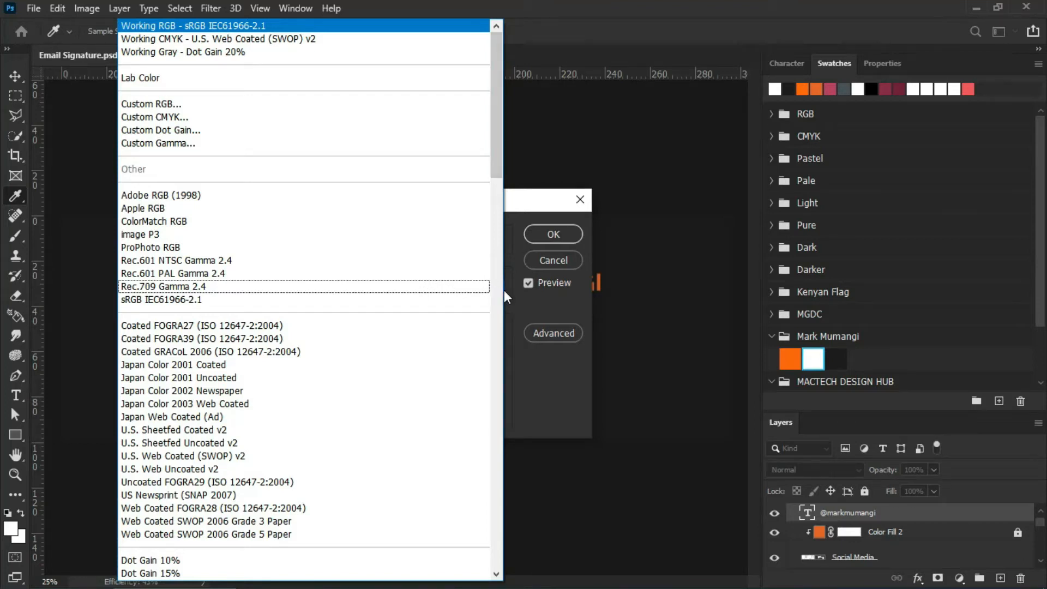
left_click(502, 289)
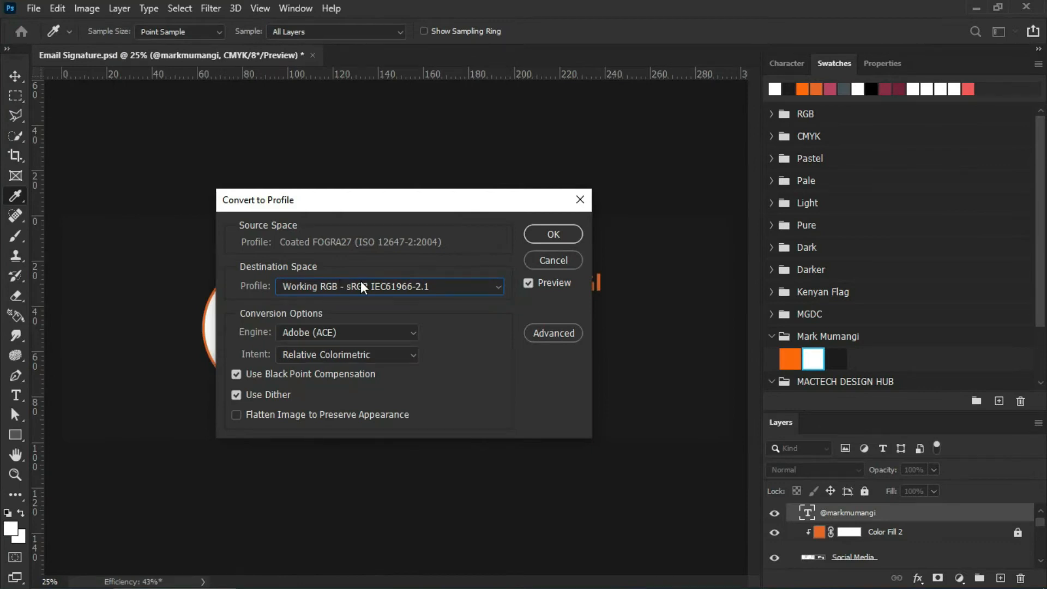
left_click(494, 291)
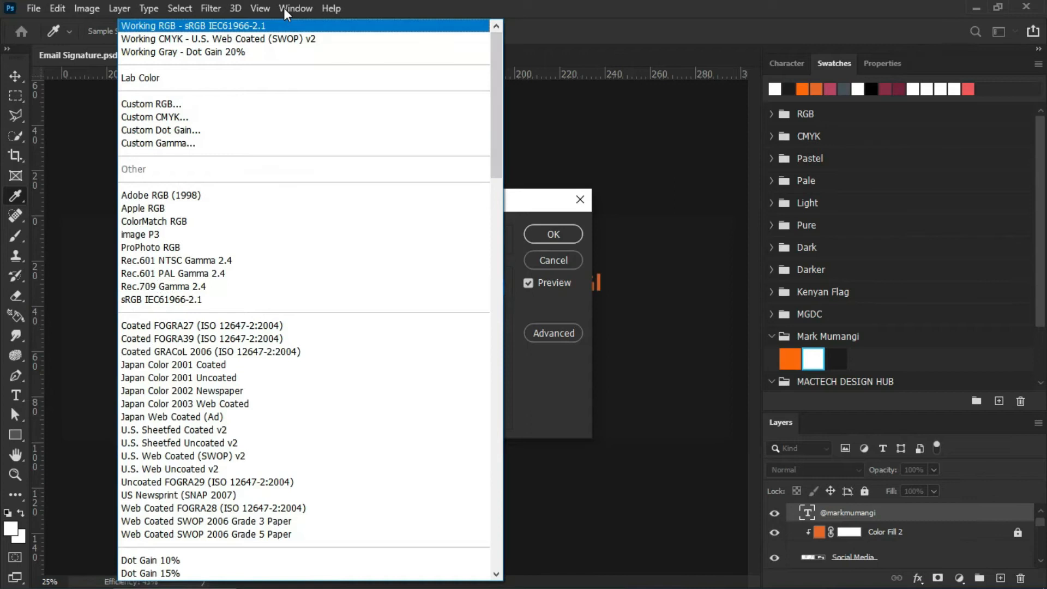
left_click(281, 26)
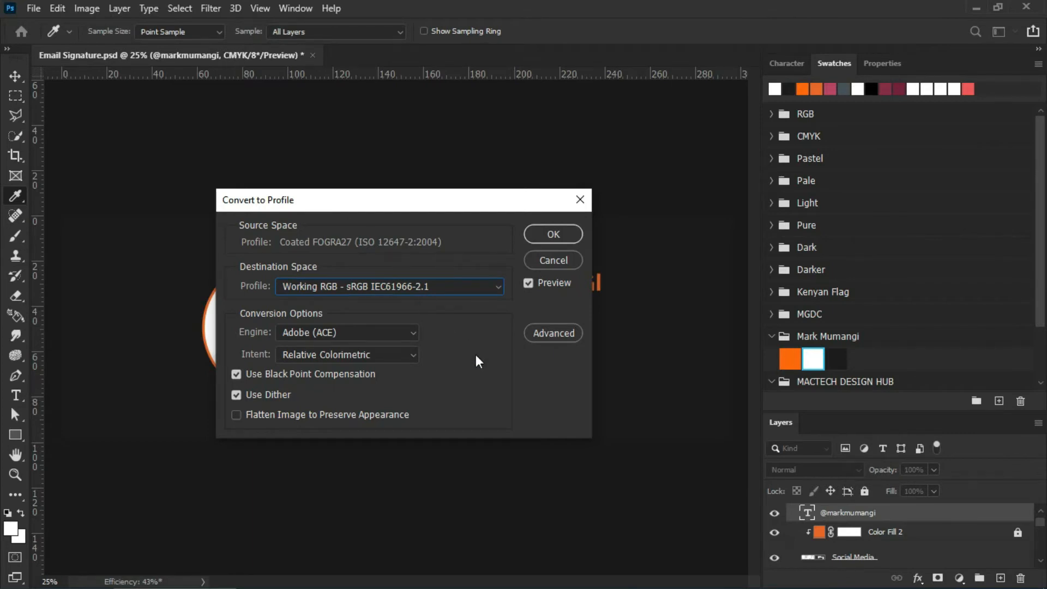
left_click(411, 332)
left_click(411, 333)
left_click(410, 354)
left_click(410, 354)
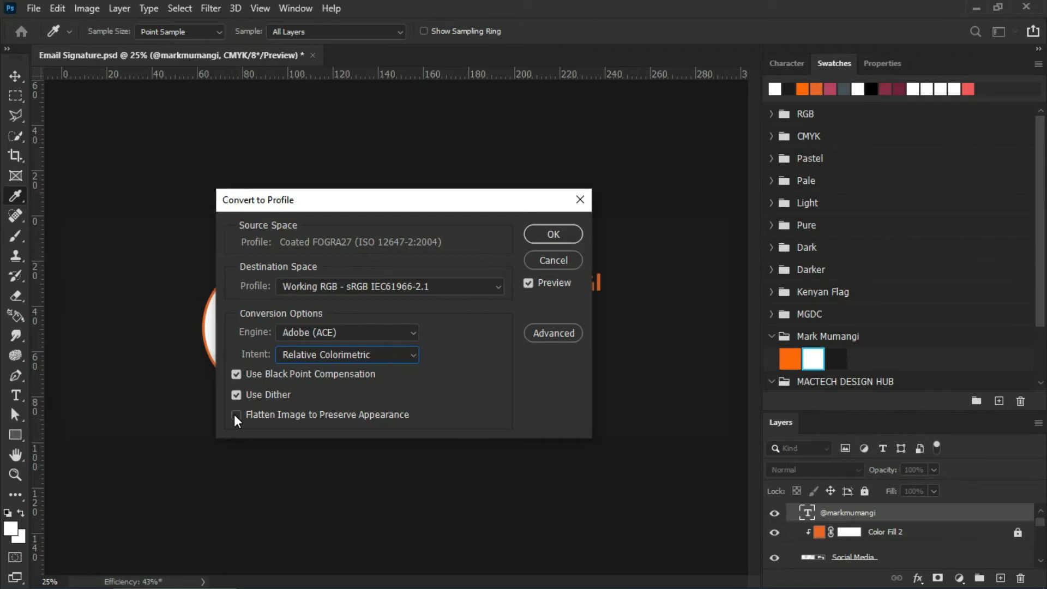
Apply the sRGB conversion without rasterizing smart objects, then select the dark background fill layer.
left_click(540, 230)
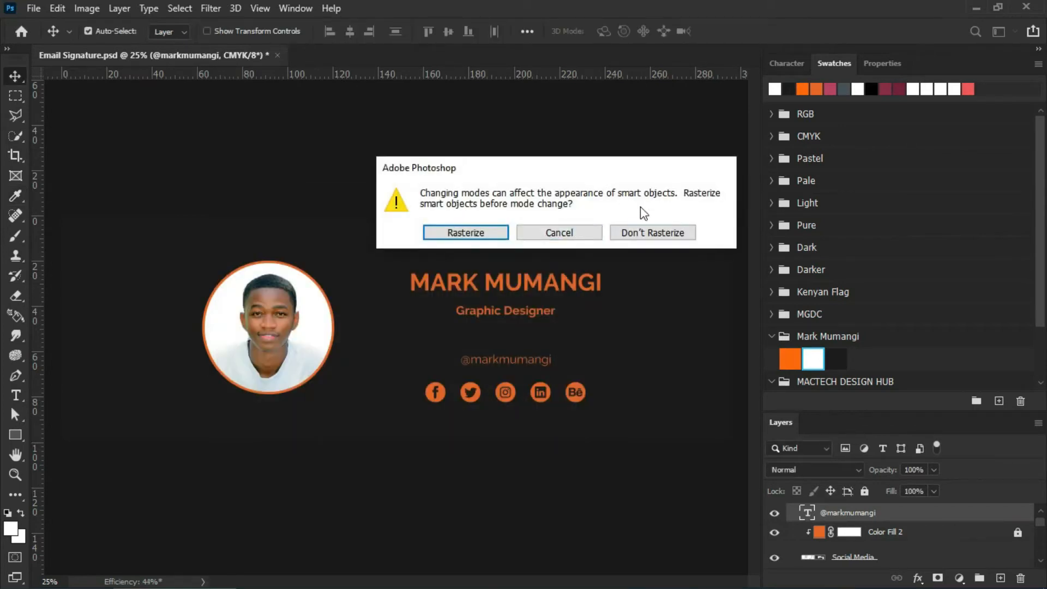
left_click(647, 235)
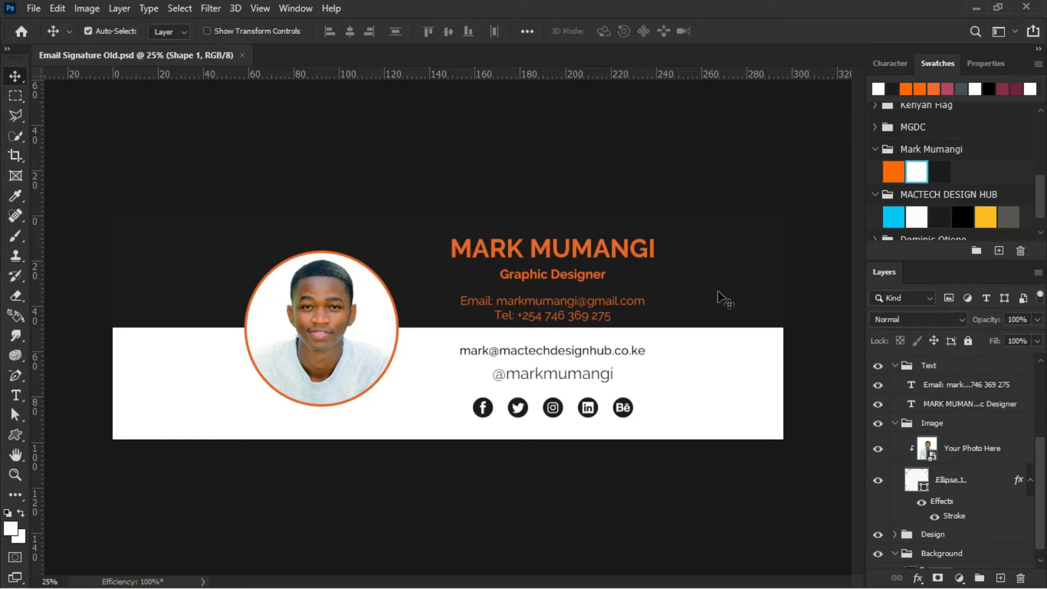
left_click(688, 290)
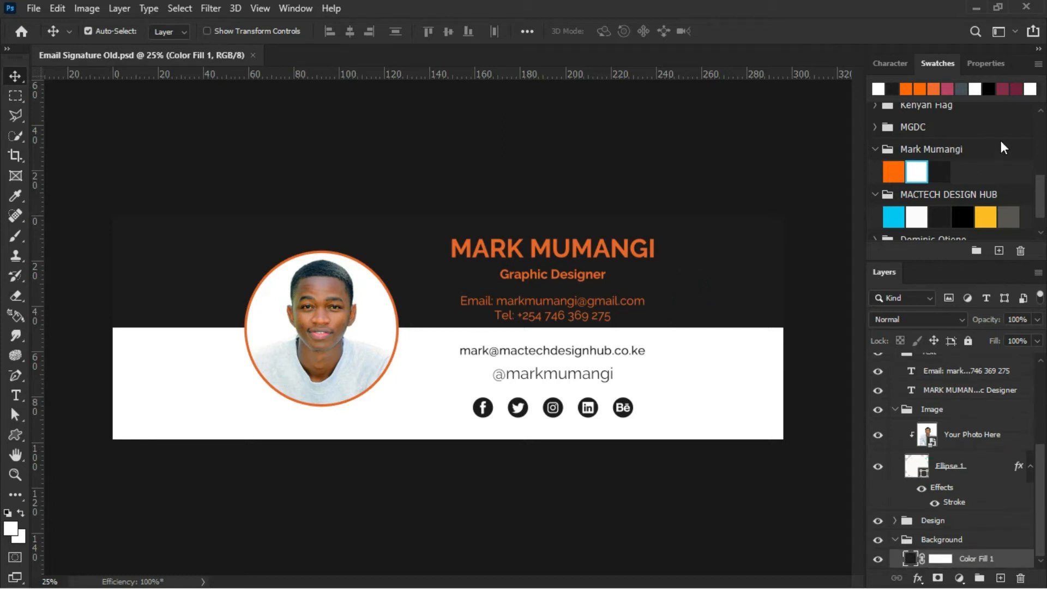
Recolour the name, job title and contact text lines with the orange and dark brand swatches.
left_click(941, 171)
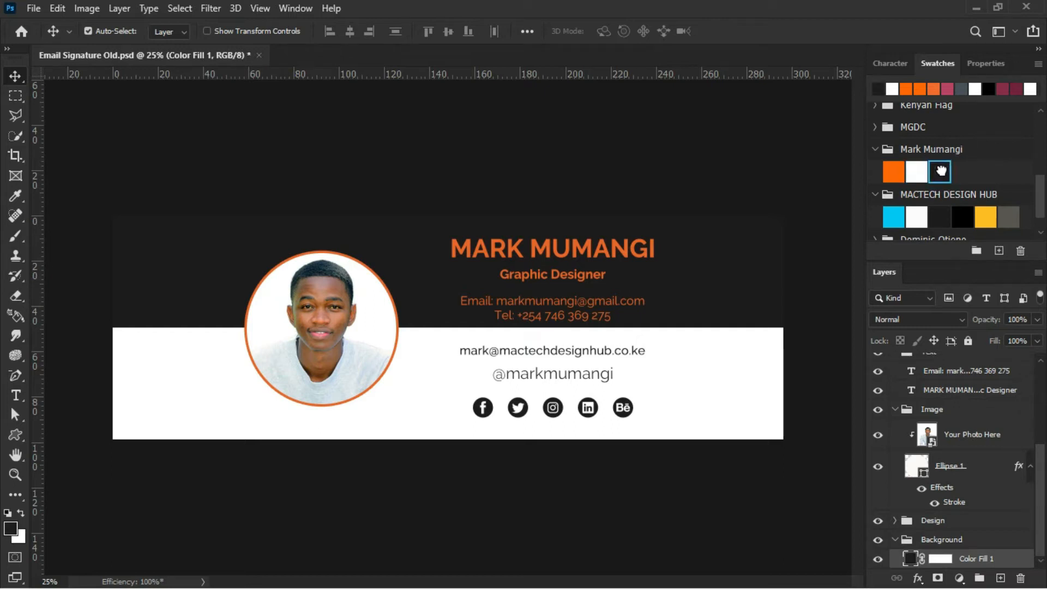
left_click(652, 253)
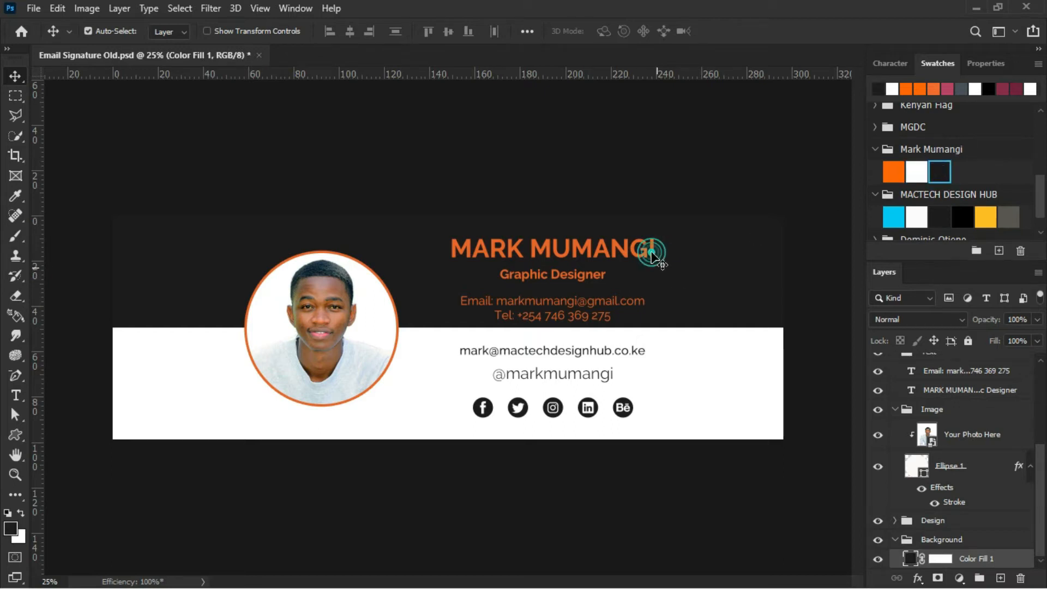
left_click(652, 253)
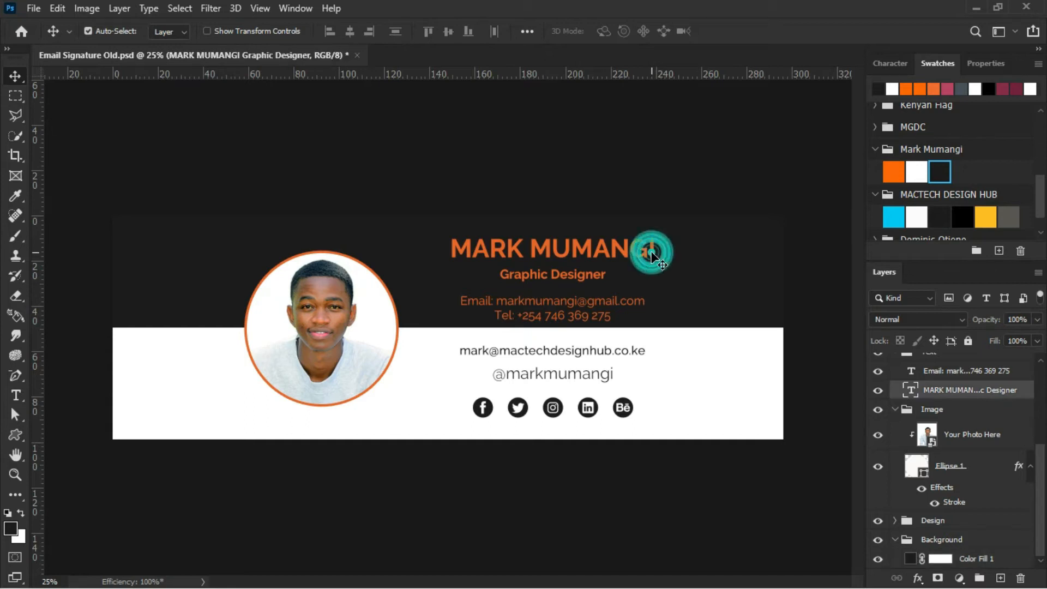
left_click(595, 305)
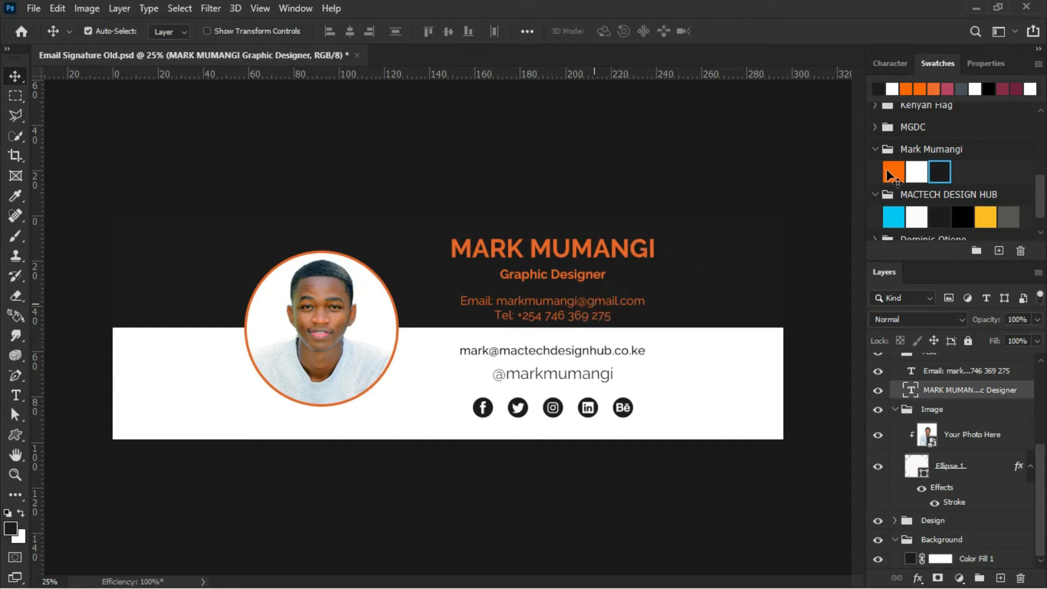
left_click(895, 172)
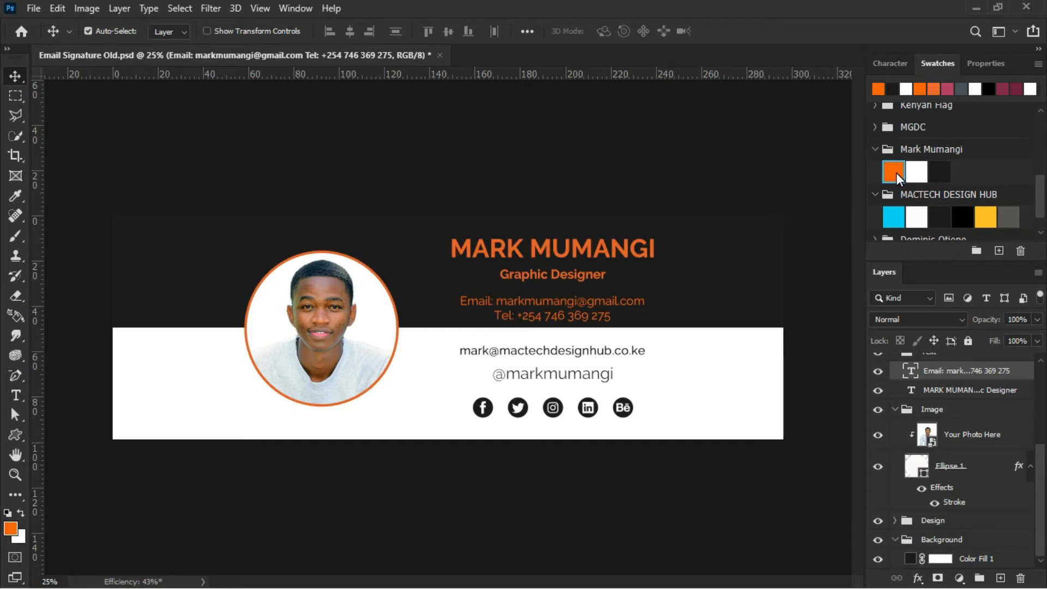
left_click(655, 256)
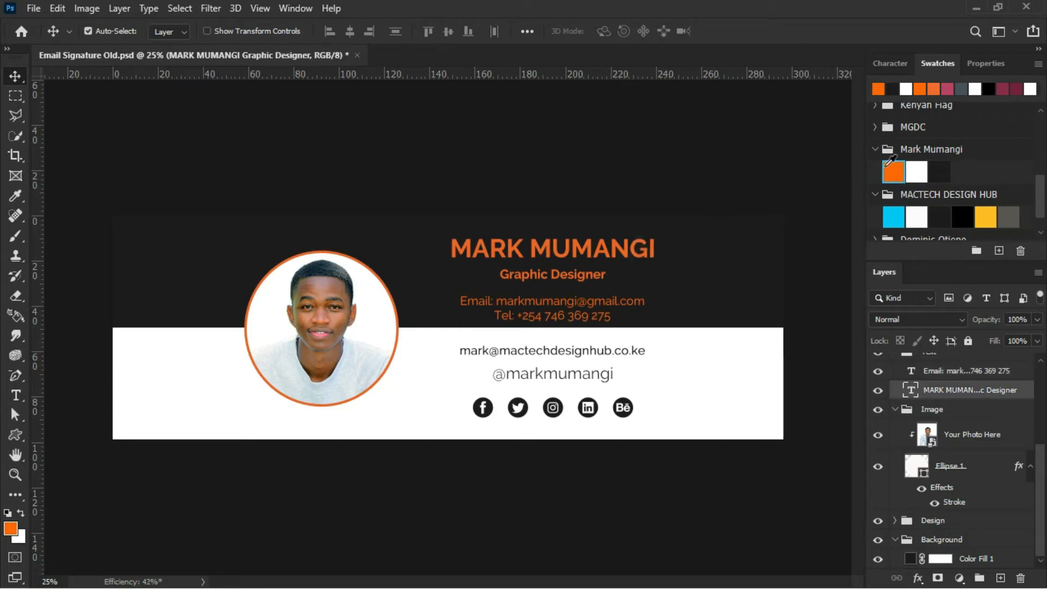
left_click(894, 171)
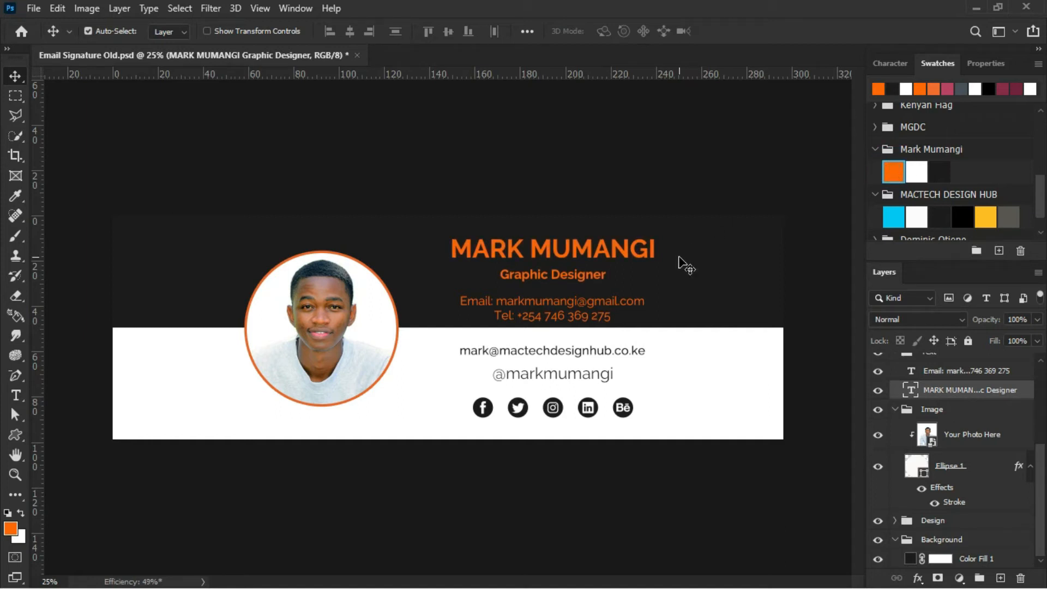
left_click(636, 353)
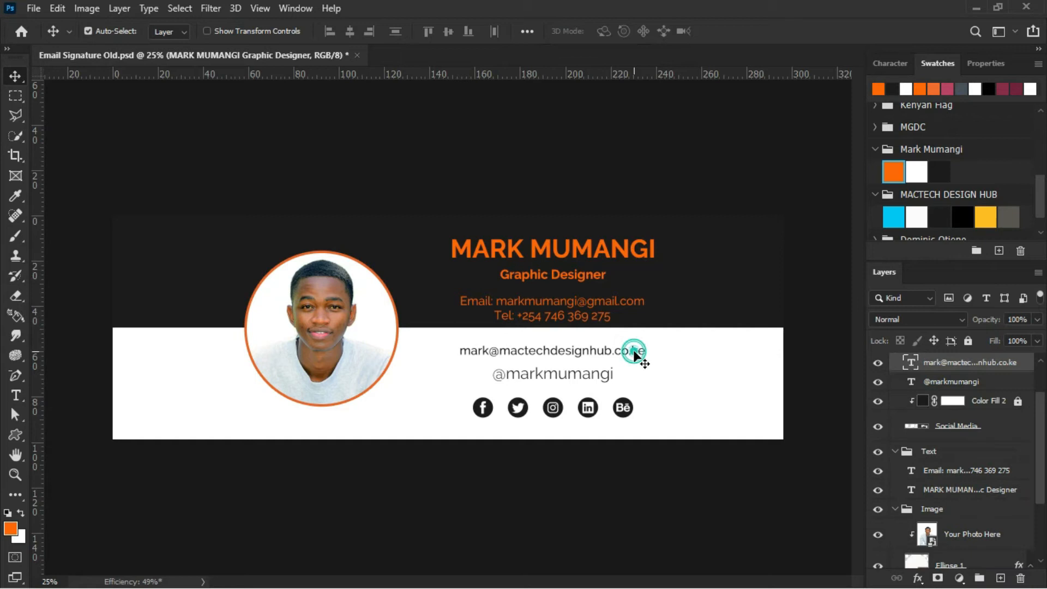
left_click(939, 172)
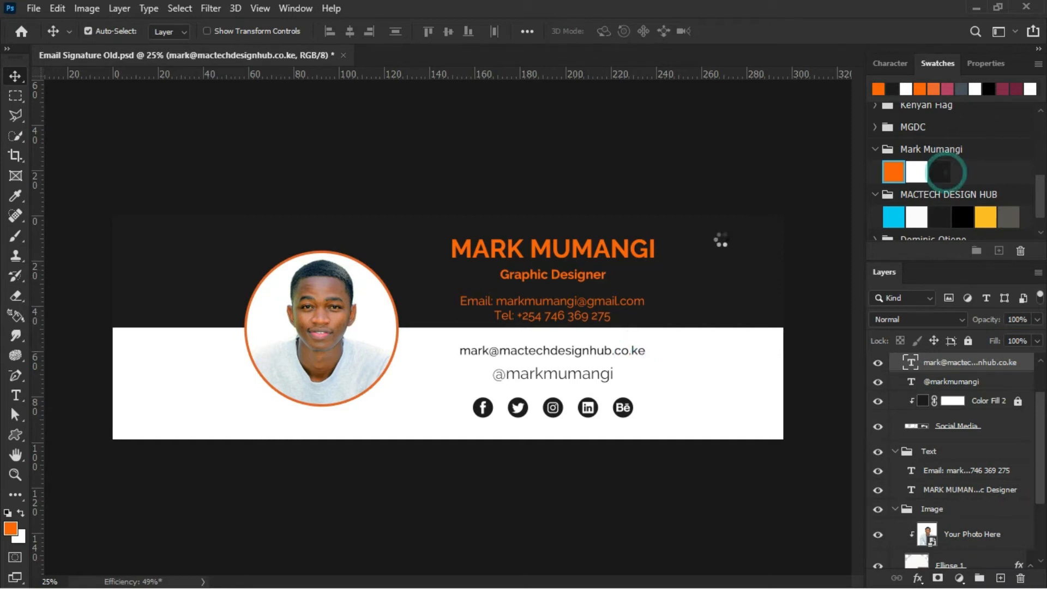
left_click(614, 376)
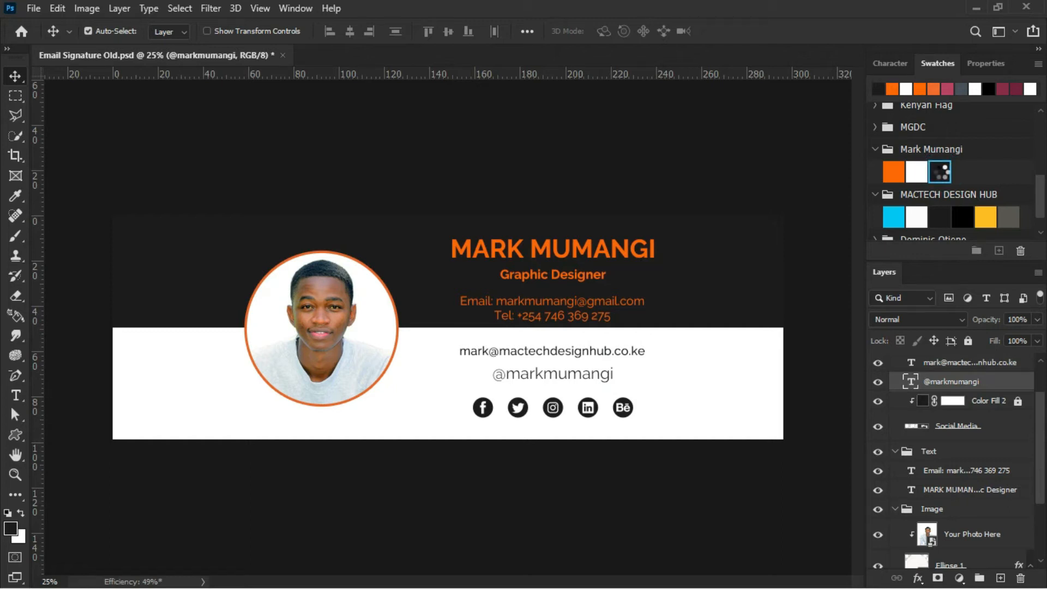
Fill the social icons' Color Fill 2 layer with the dark Black swatch, then select Ellipse 1.
left_click(622, 408)
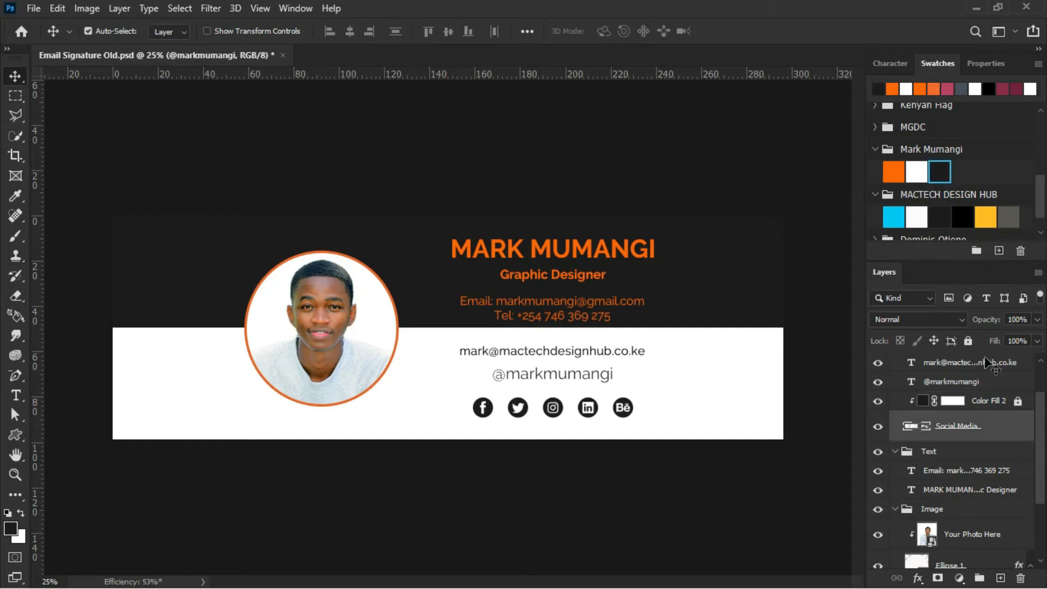
left_click(1018, 402)
left_click(922, 402)
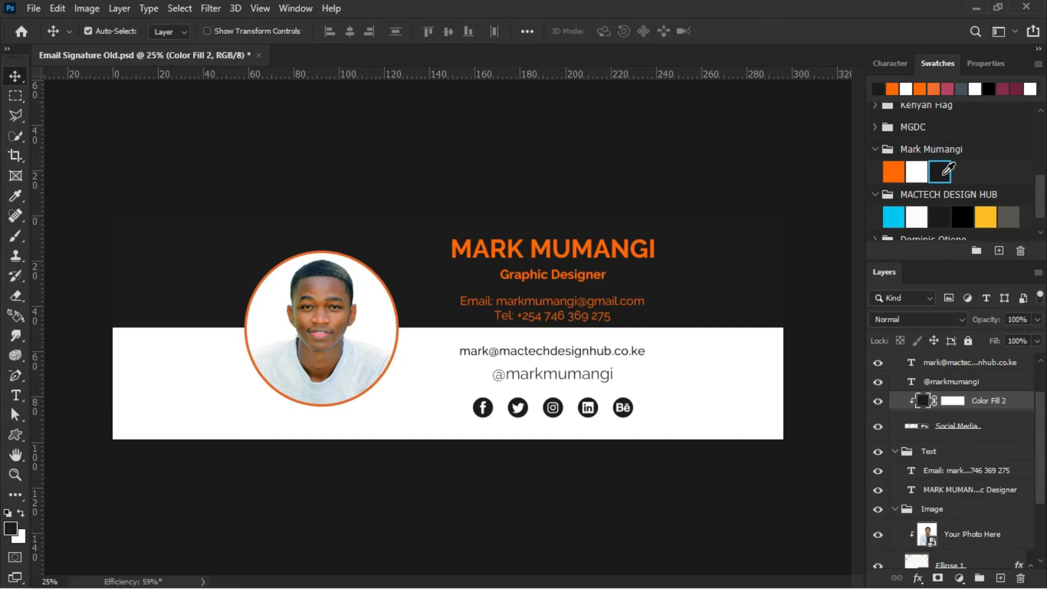
left_click(943, 172)
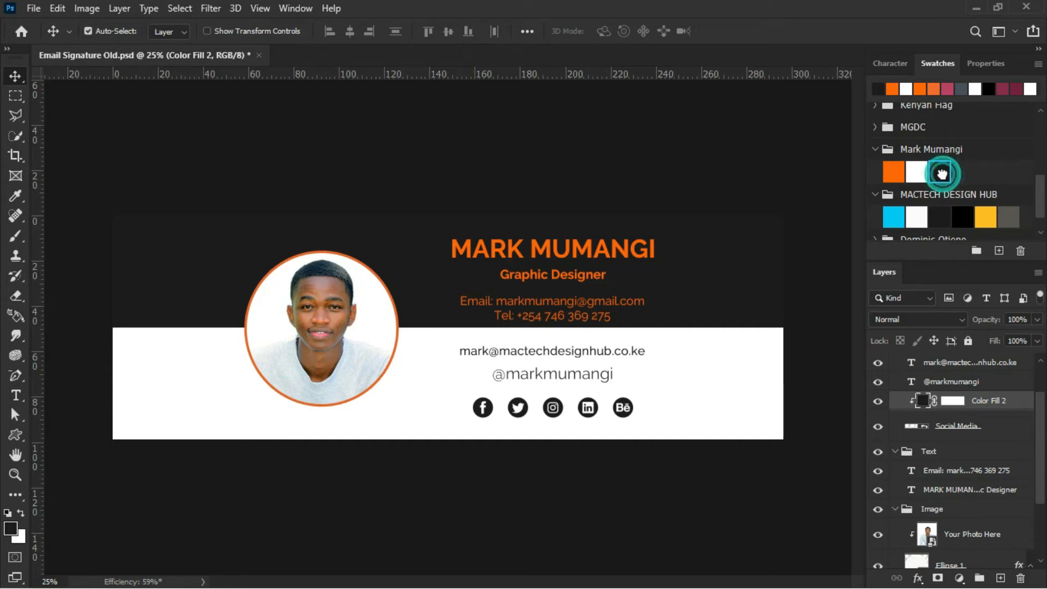
left_click(369, 276)
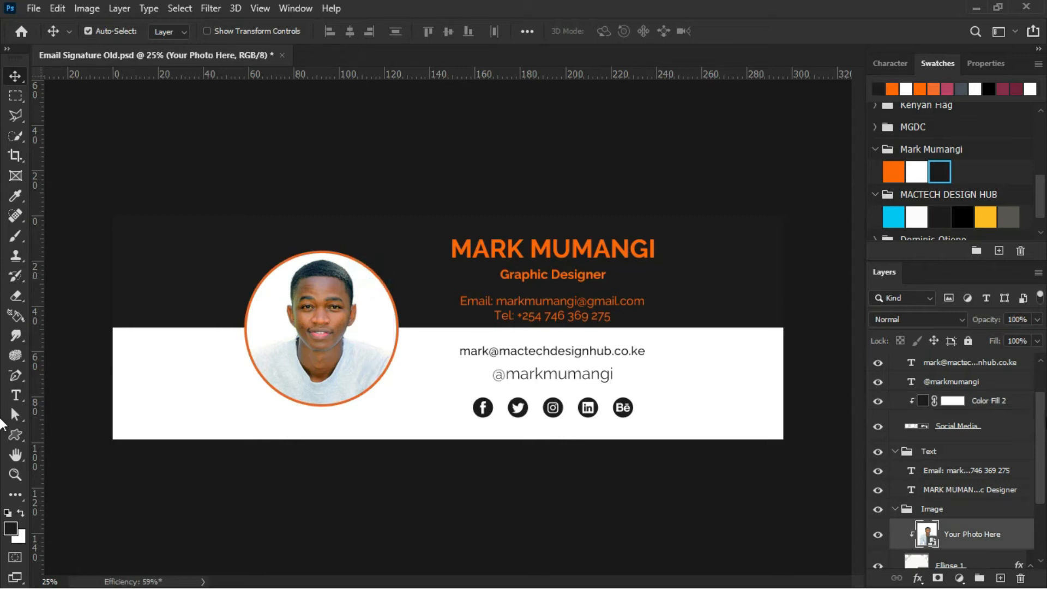
scroll(1025, 431, "down", 2)
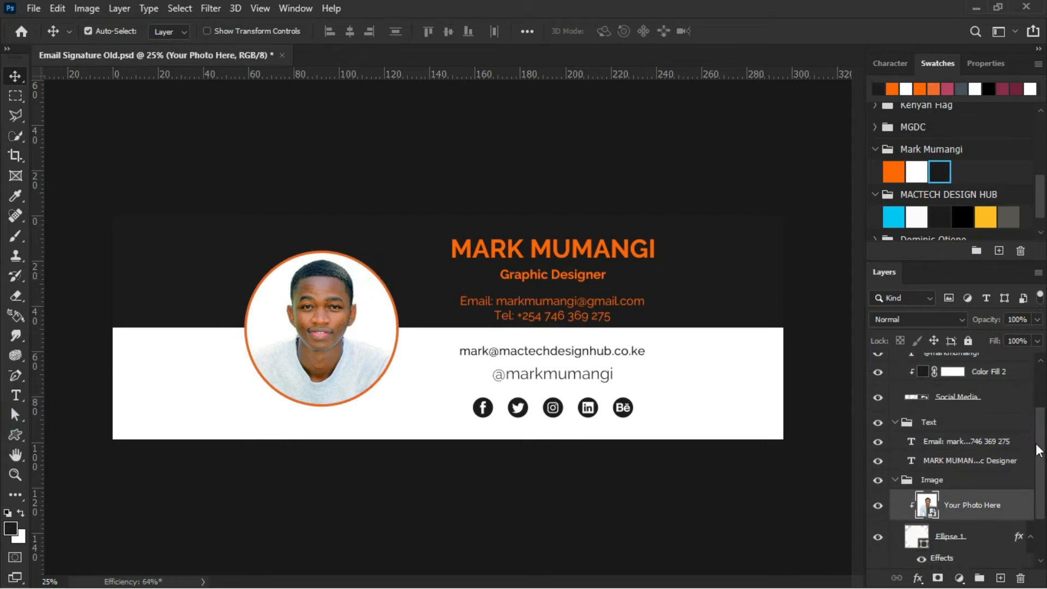
left_click(1020, 537)
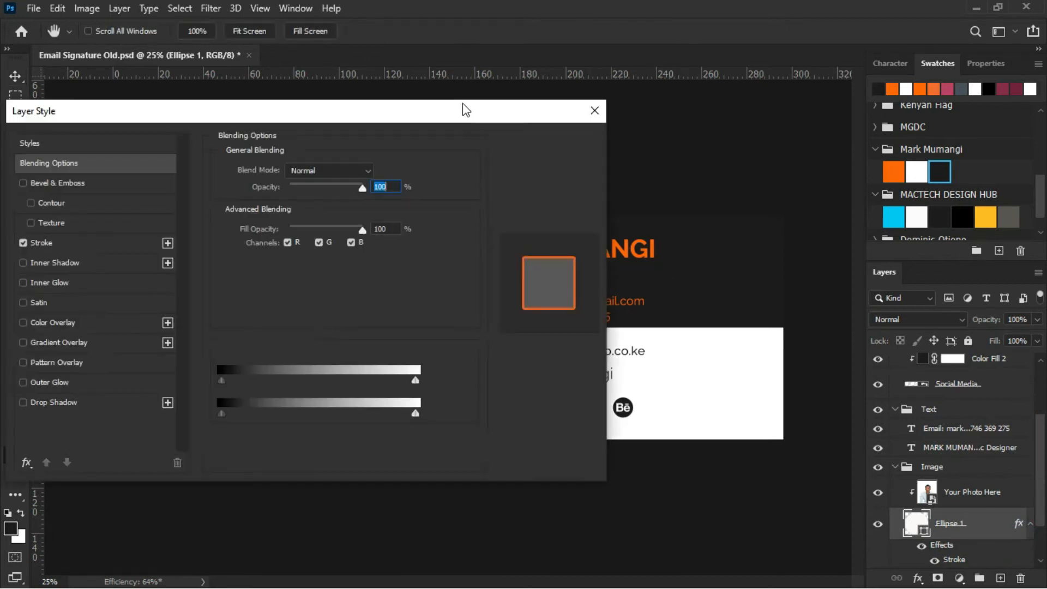
left_click_drag(462, 113, 652, 60)
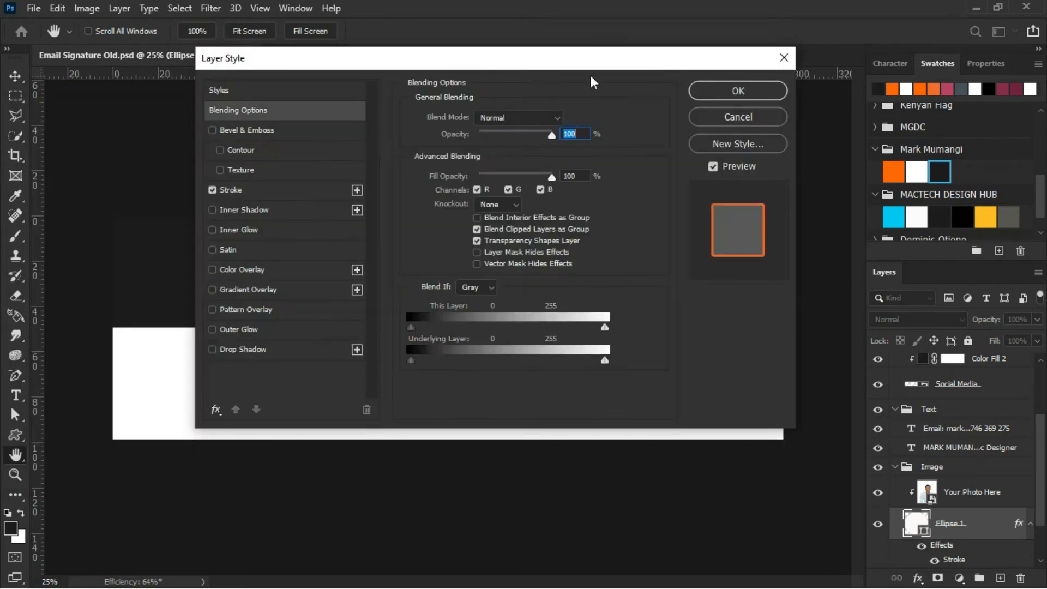
left_click(282, 195)
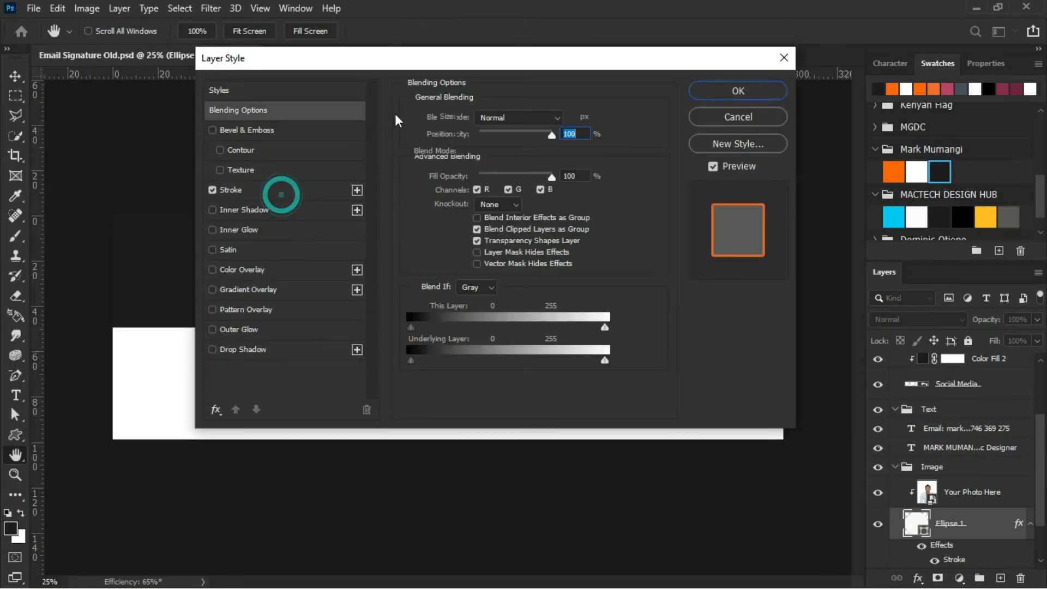
left_click(444, 230)
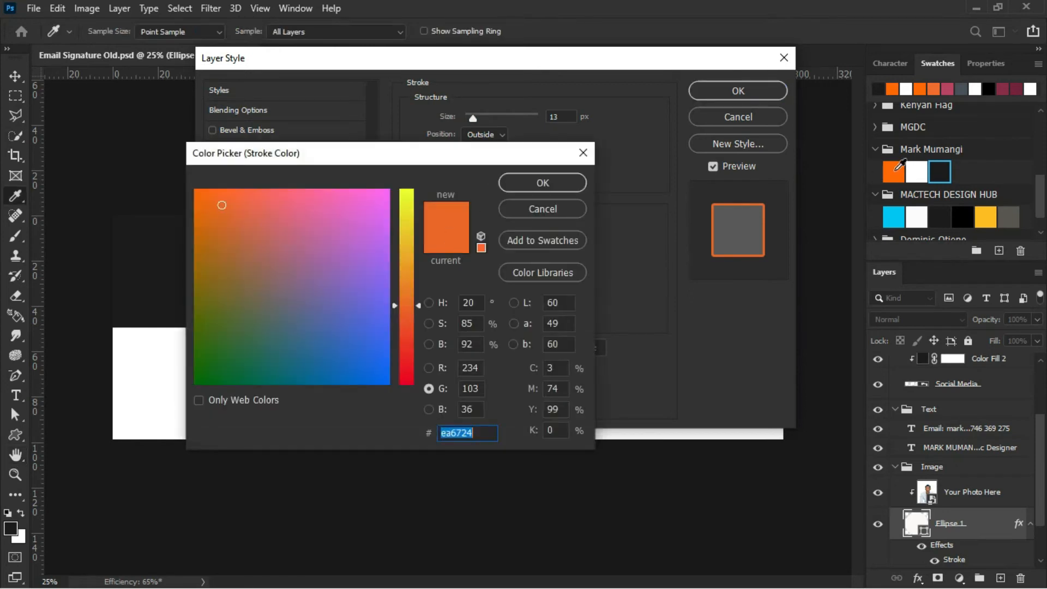
left_click(894, 172)
left_click(557, 180)
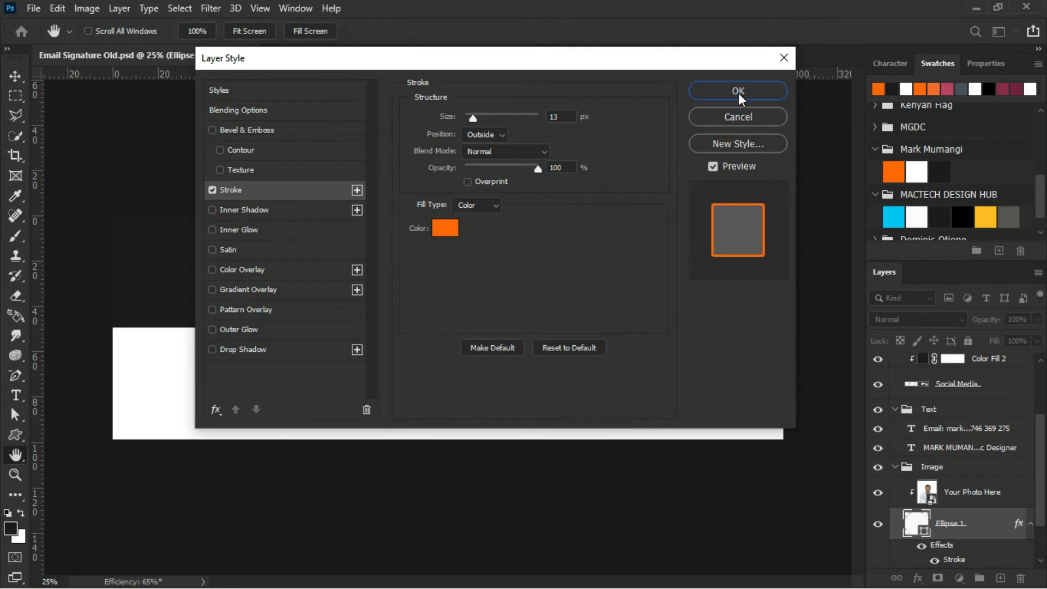
left_click(738, 92)
left_click(738, 94)
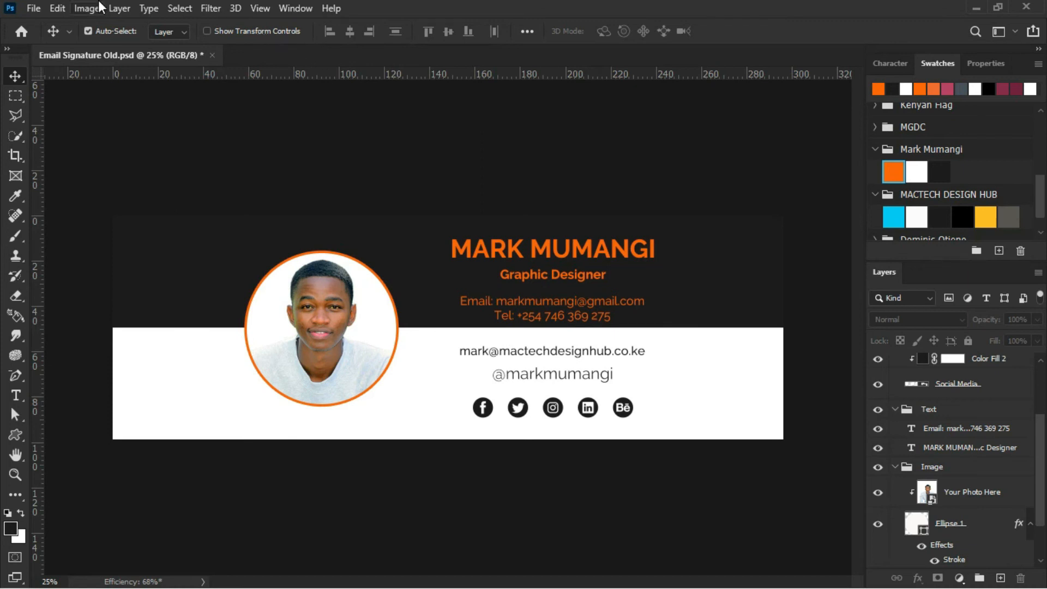
Open the Edit menu to start another colour profile conversion.
left_click(58, 9)
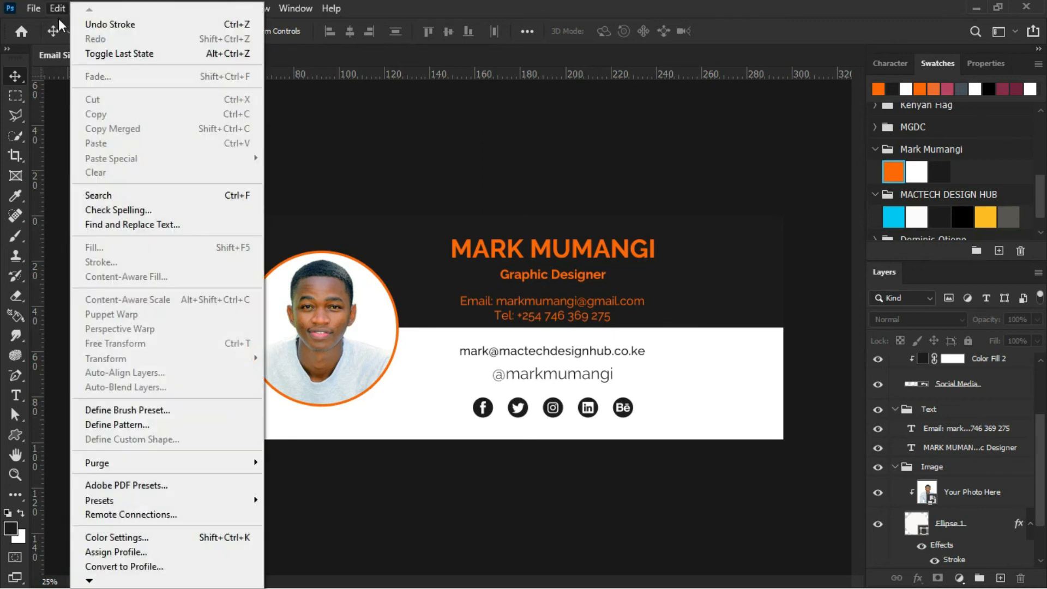
Convert the document to Working CMYK U.S. Web Coated (SWOP) v2, leaving smart objects unrasterized.
left_click(109, 567)
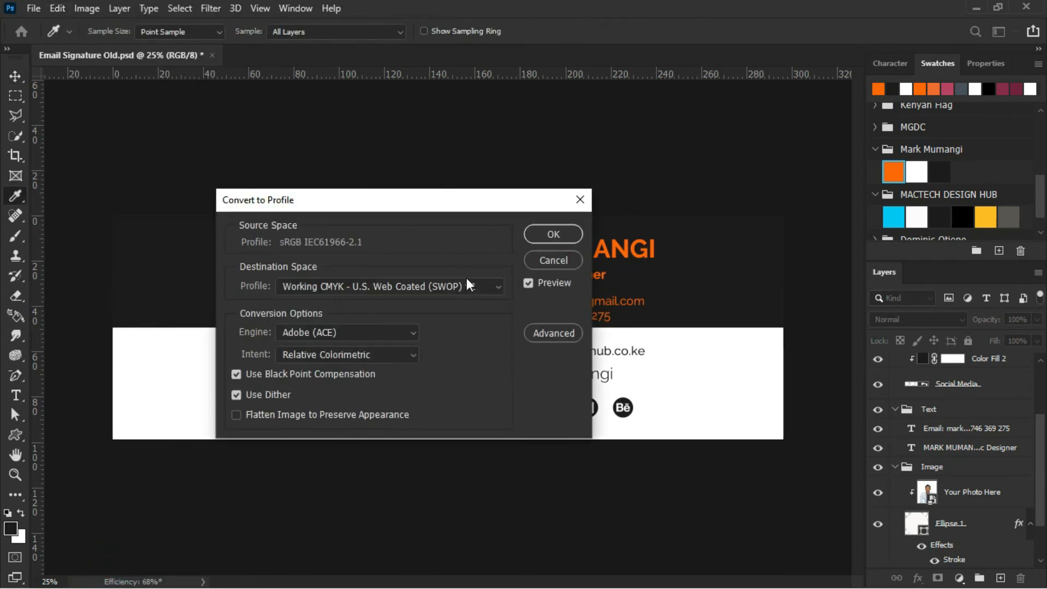
left_click(495, 287)
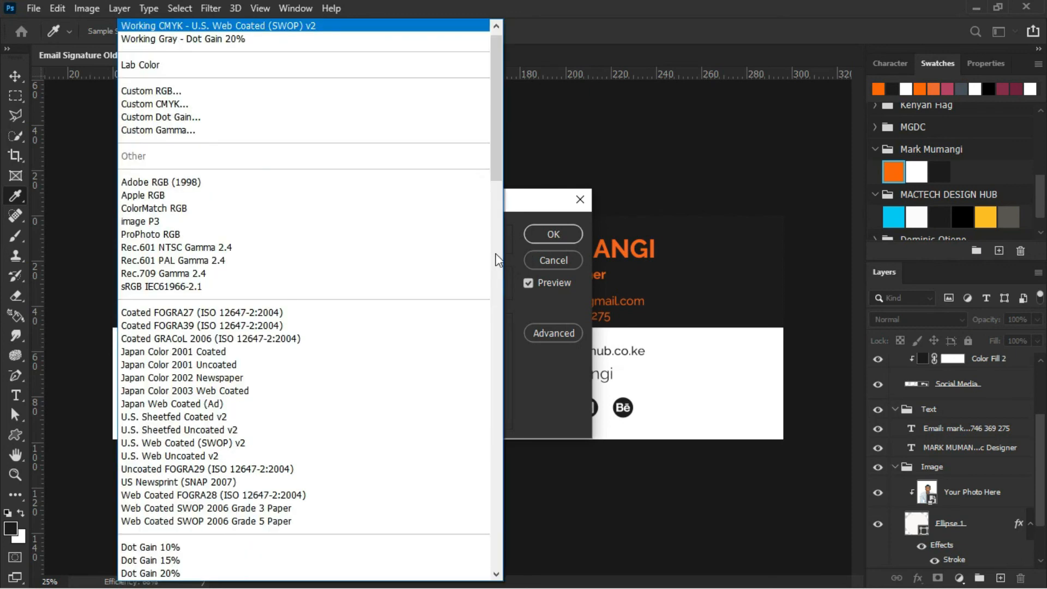
left_click(413, 28)
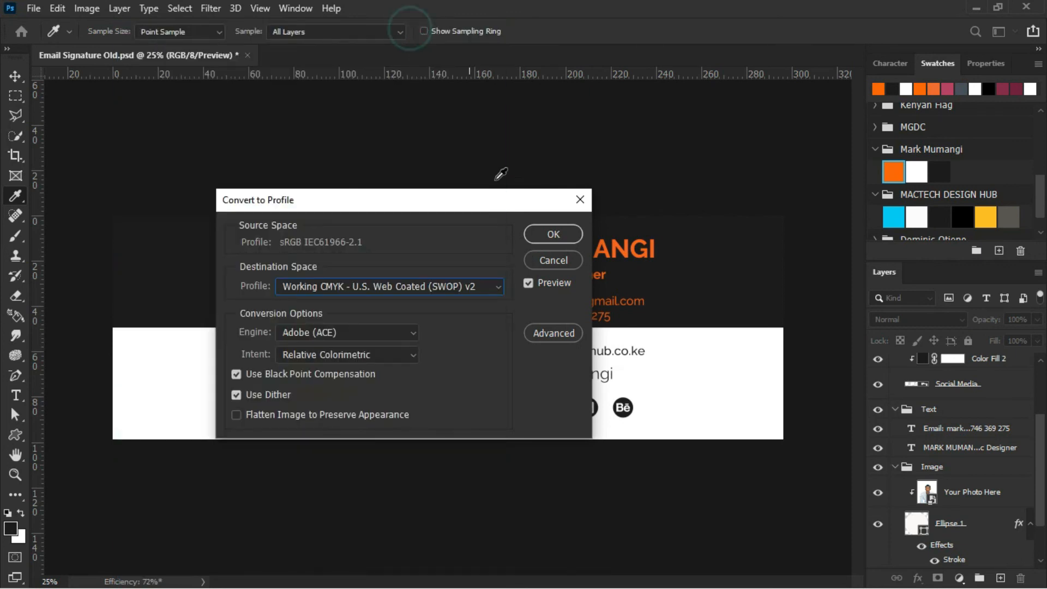
left_click(561, 232)
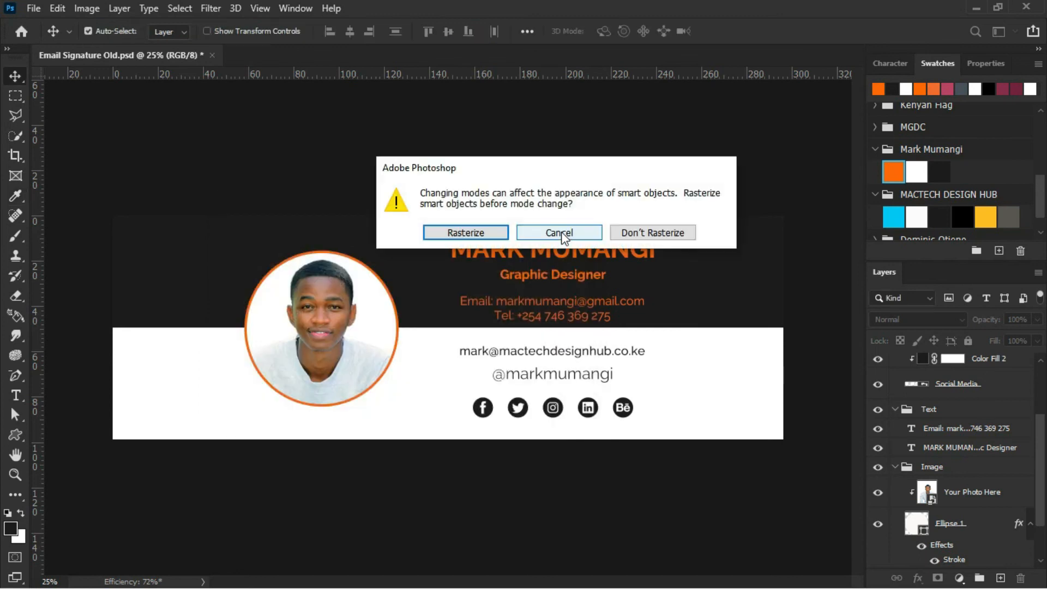
left_click(646, 235)
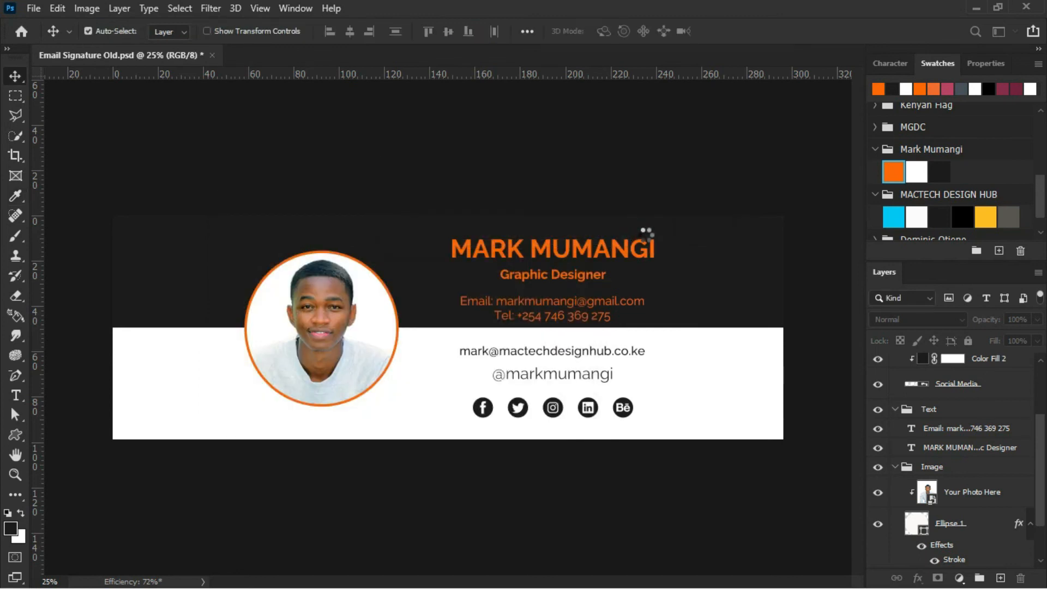